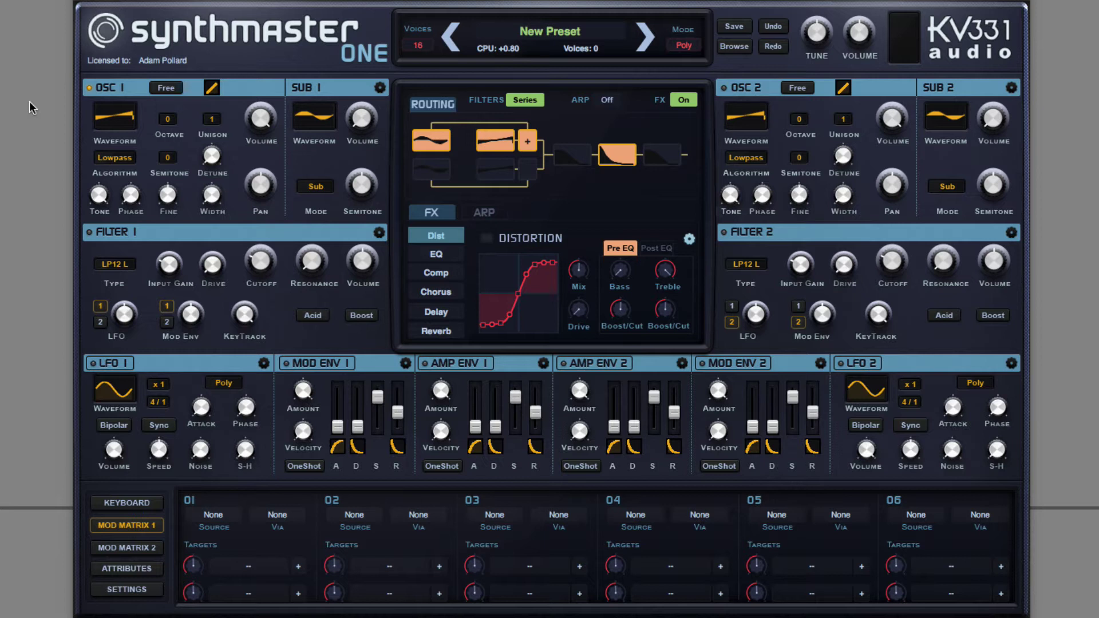
# - Load the Basic > Sin Square I wavetable on oscillator 1 and raise its wave index to +41.0
pyautogui.click(99, 118)
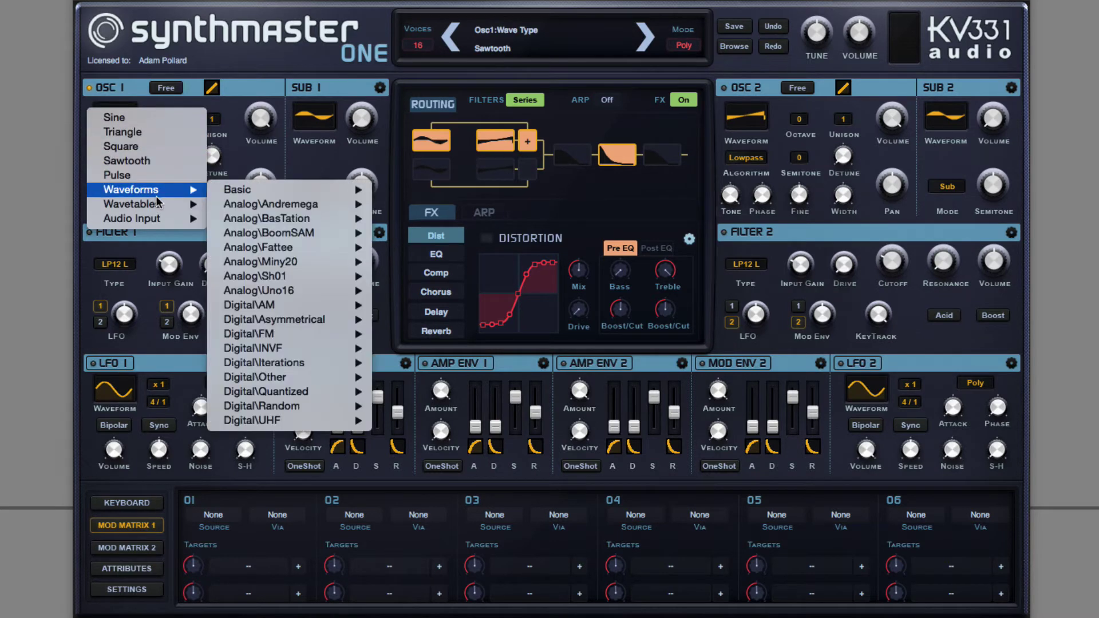
pyautogui.moveTo(189, 204)
pyautogui.moveTo(273, 205)
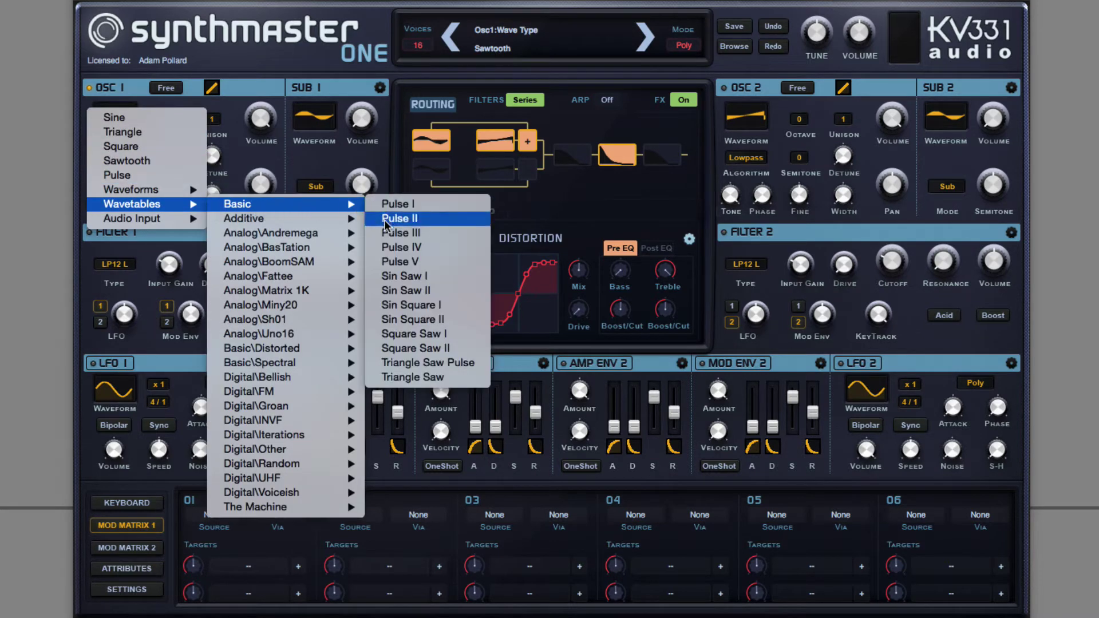
pyautogui.click(400, 305)
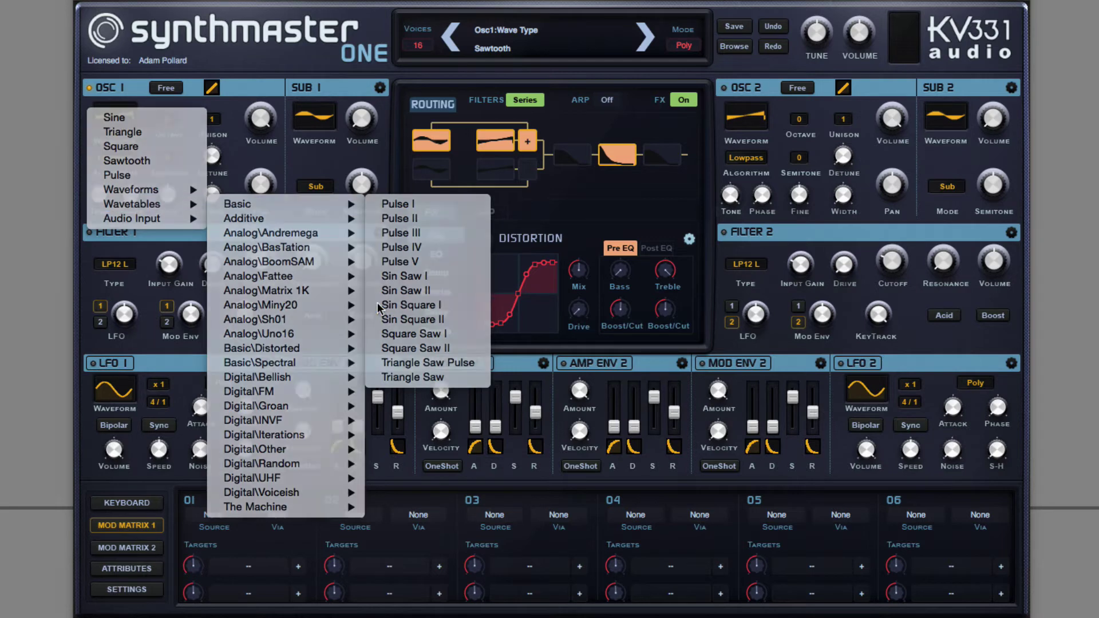
pyautogui.moveTo(99, 196); pyautogui.dragTo(73, 218)
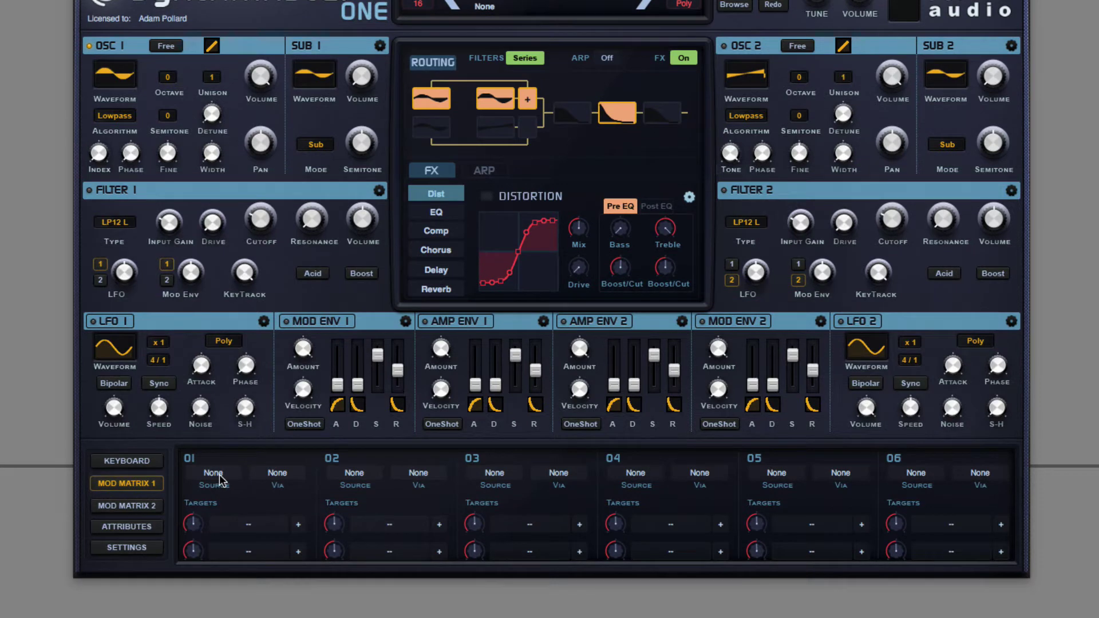
# - Route Mod Envelope 2 to Osc1 Wave Index in modulation slot 01
pyautogui.click(219, 474)
pyautogui.moveTo(279, 545)
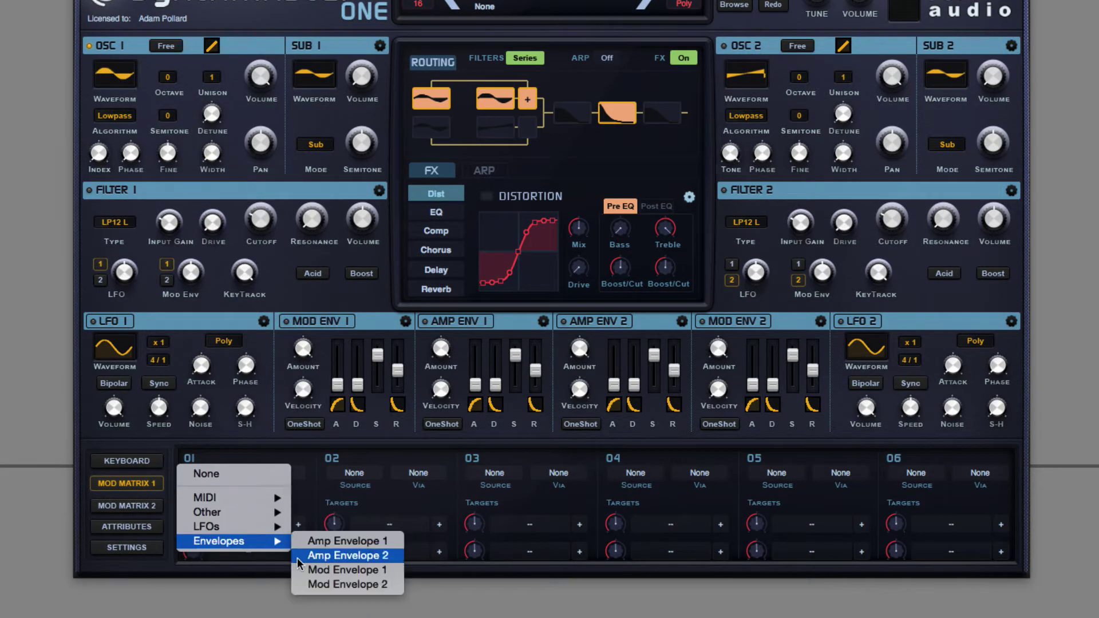
pyautogui.click(300, 584)
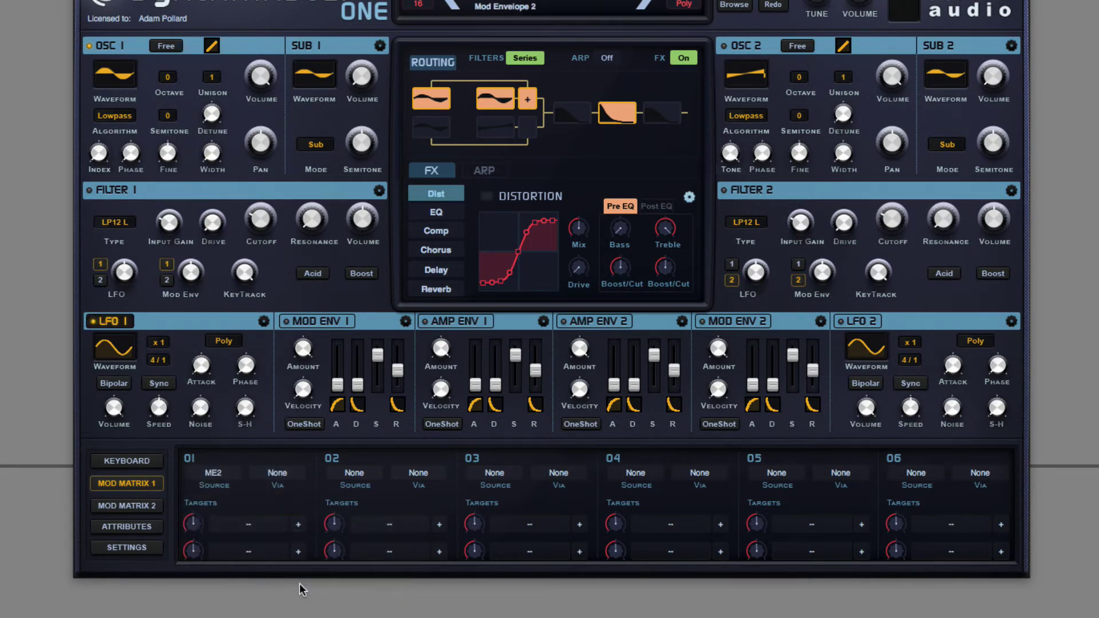
pyautogui.click(271, 534)
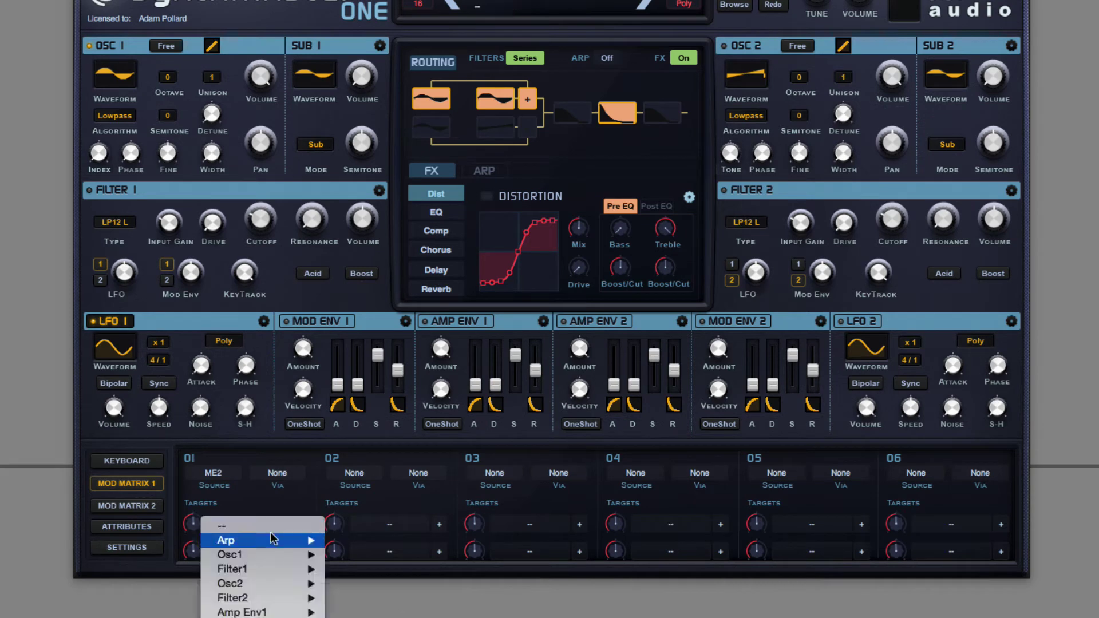
pyautogui.moveTo(276, 551)
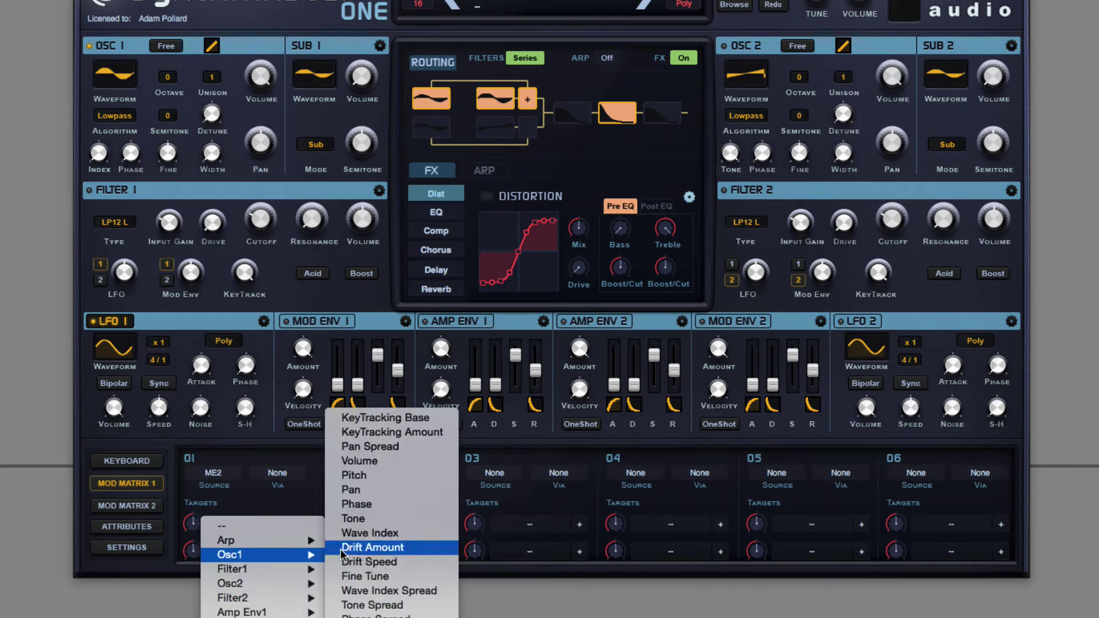
pyautogui.click(336, 534)
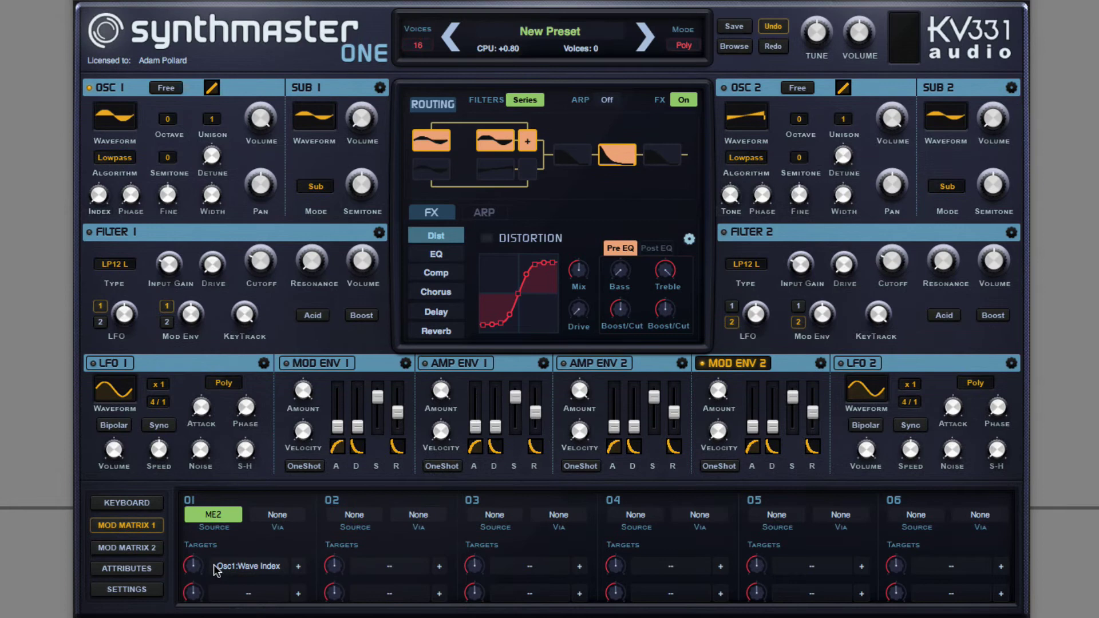
# - Lower Mod Env 2's sustain and set slot 01's modulation amount to +47.18
pyautogui.moveTo(193, 524); pyautogui.dragTo(191, 510)
pyautogui.moveTo(188, 547); pyautogui.dragTo(188, 538)
pyautogui.moveTo(793, 397)
pyautogui.mouseDown()
pyautogui.moveTo(793, 428)
pyautogui.moveTo(774, 422)
pyautogui.moveTo(780, 394)
pyautogui.mouseUp()
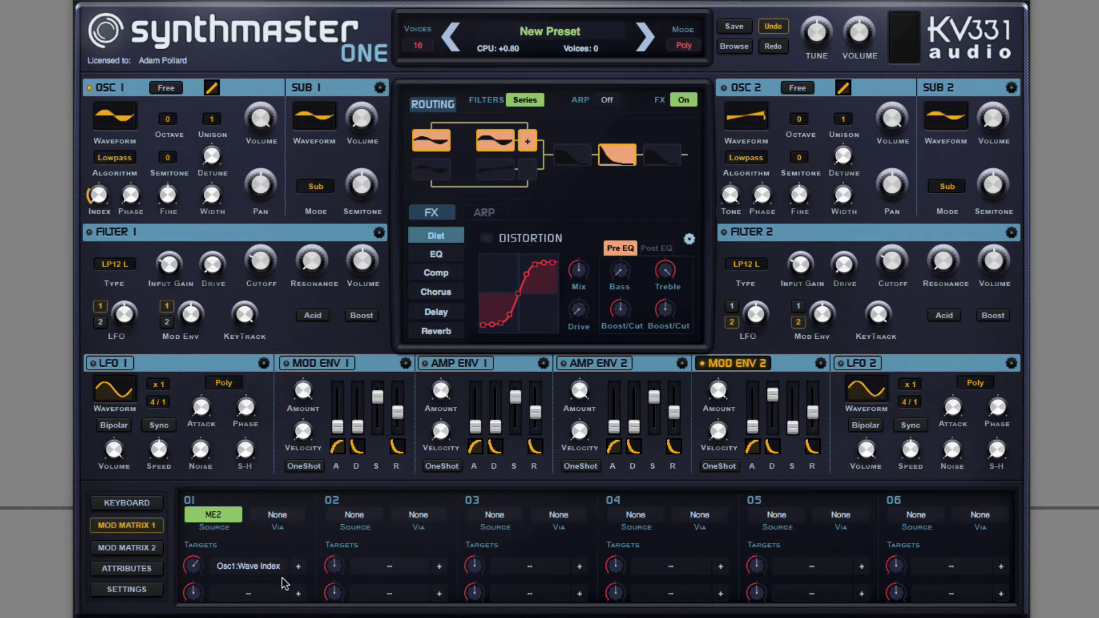
pyautogui.moveTo(201, 572); pyautogui.dragTo(203, 533)
pyautogui.doubleClick(194, 565)
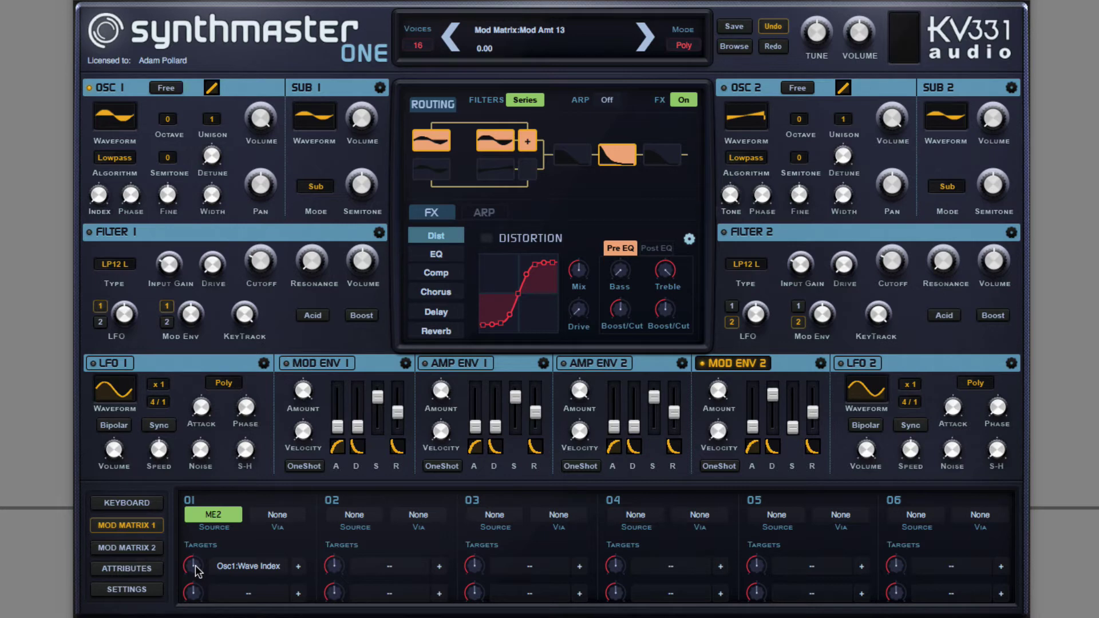
pyautogui.moveTo(194, 566); pyautogui.dragTo(192, 534)
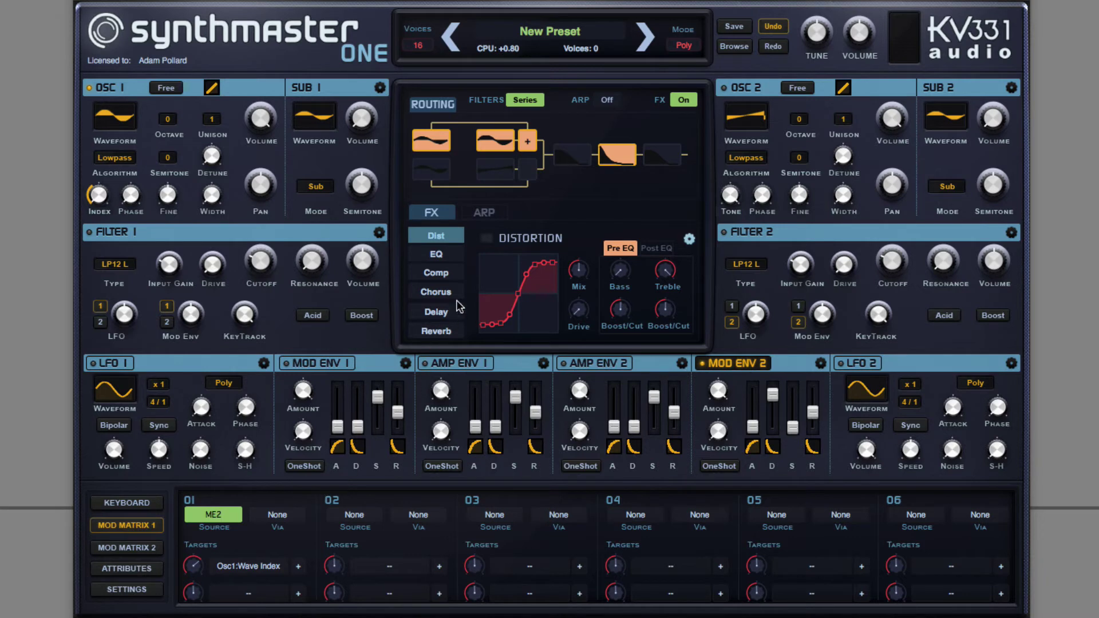
# - Enable Distortion in the FX panel with its Drive at +41.0
pyautogui.click(486, 238)
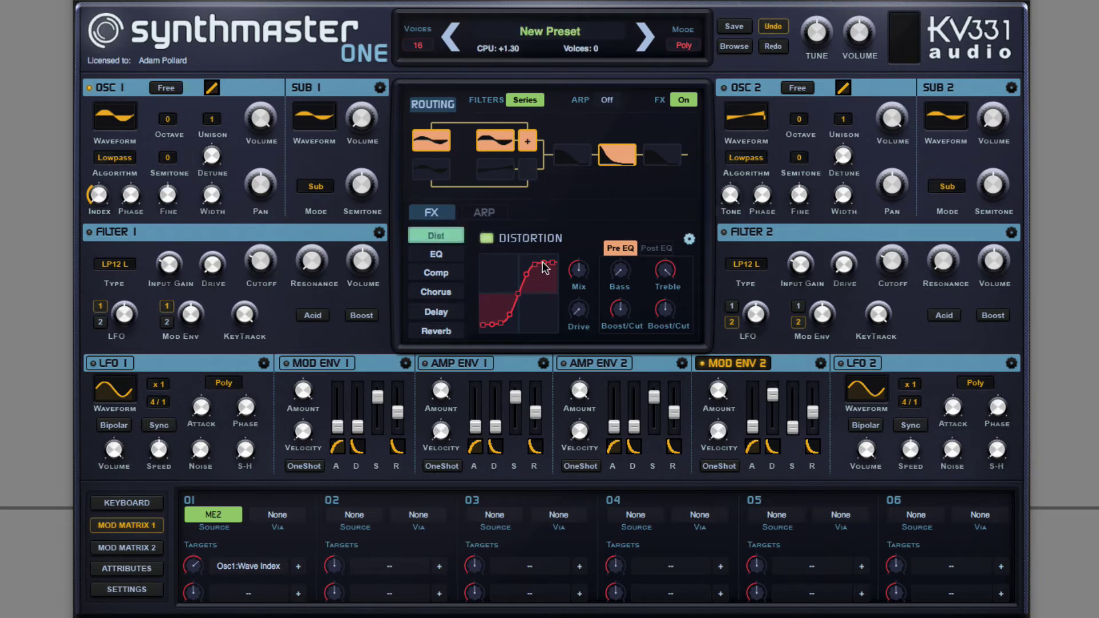
pyautogui.moveTo(582, 311); pyautogui.dragTo(585, 278)
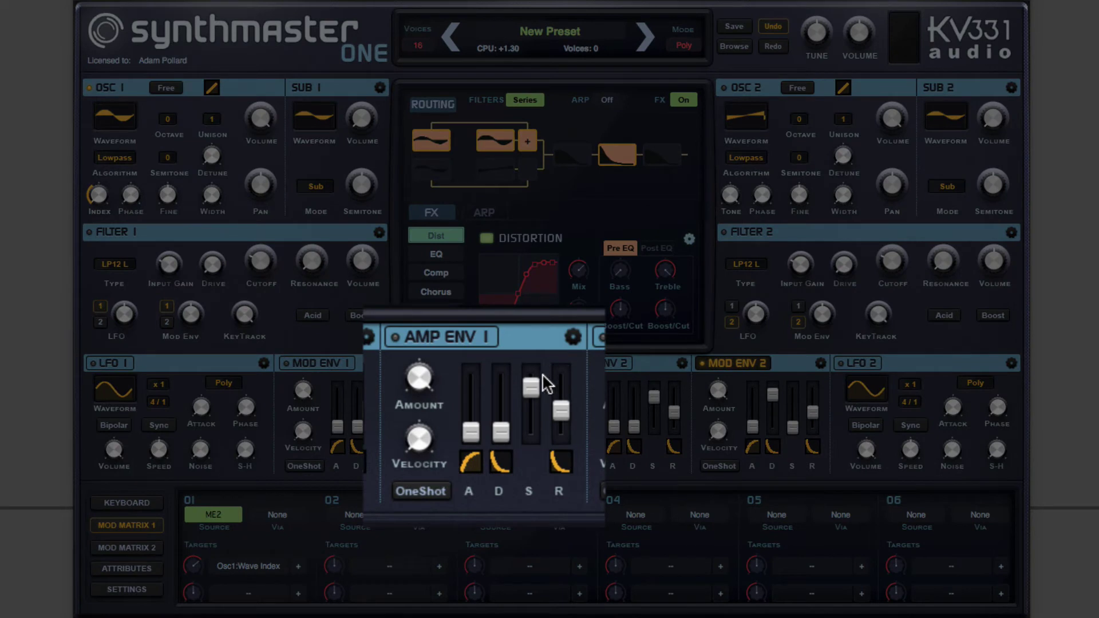
# - Lower Amp Env 1's sustain, reshape its decay curve, and pull Mod Env 1's sustain down low
pyautogui.moveTo(515, 397)
pyautogui.mouseDown()
pyautogui.moveTo(531, 439)
pyautogui.moveTo(499, 422)
pyautogui.moveTo(502, 391)
pyautogui.mouseUp()
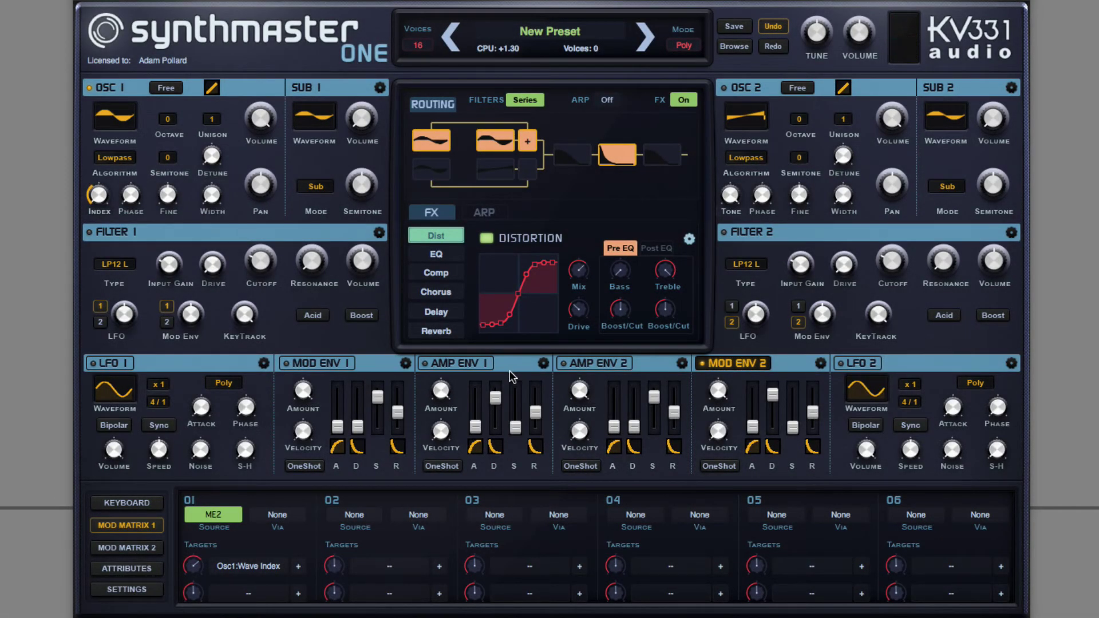
pyautogui.moveTo(495, 452); pyautogui.dragTo(477, 491)
pyautogui.moveTo(373, 410)
pyautogui.moveTo(374, 401)
pyautogui.mouseDown()
pyautogui.moveTo(370, 431)
pyautogui.moveTo(368, 409)
pyautogui.mouseUp()
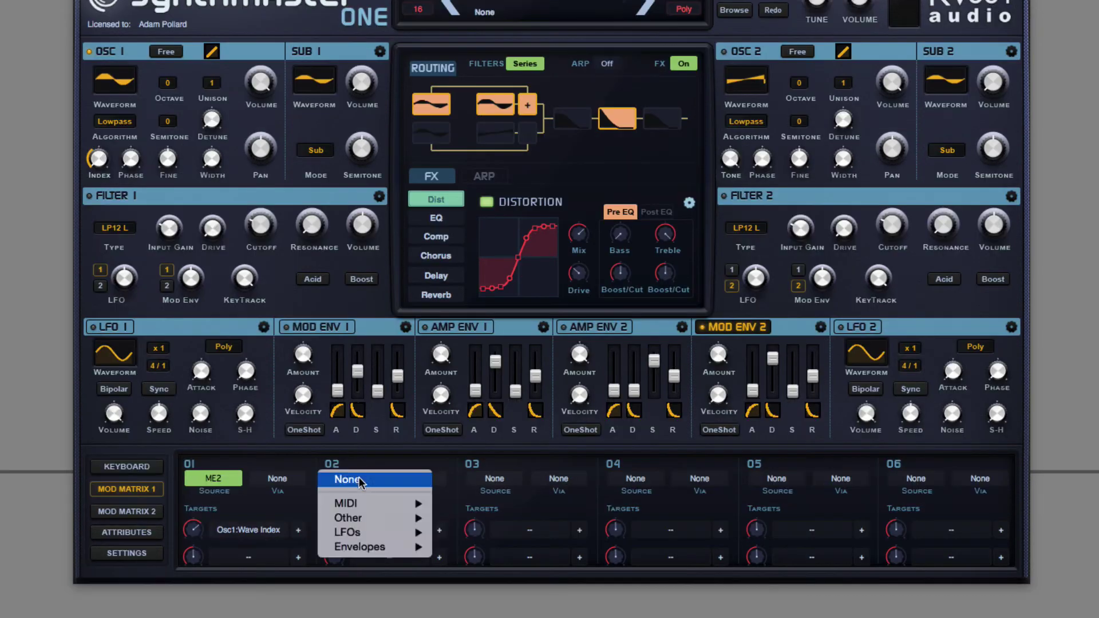
# - Route Mod Envelope 1 to Osc1 Pitch in slot 02 with an amount of about +13
pyautogui.click(354, 515)
pyautogui.moveTo(400, 547)
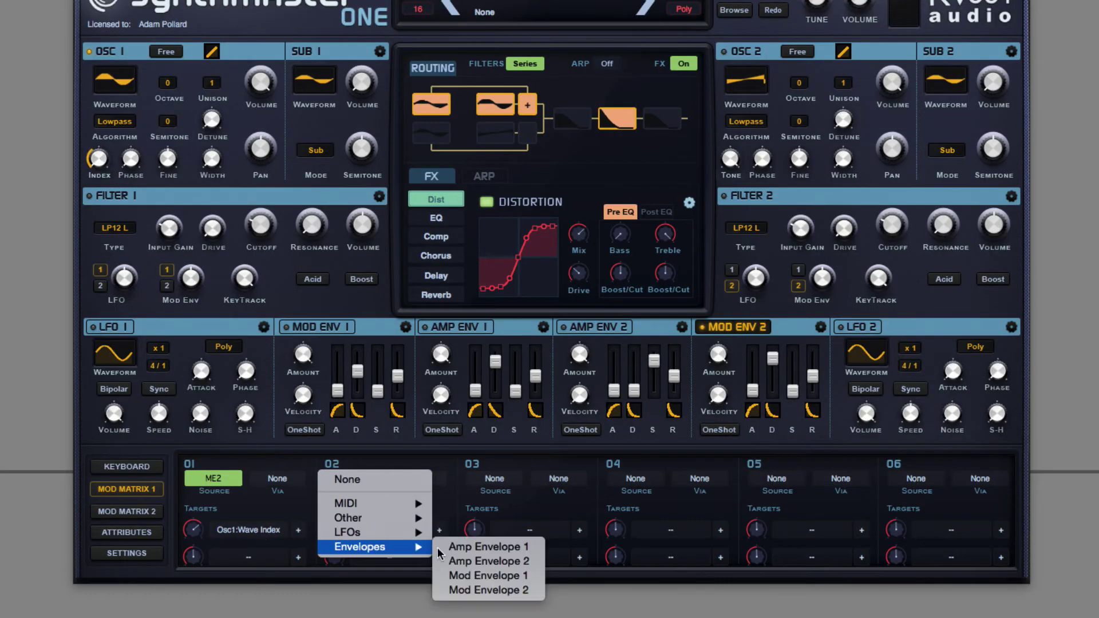
pyautogui.click(445, 575)
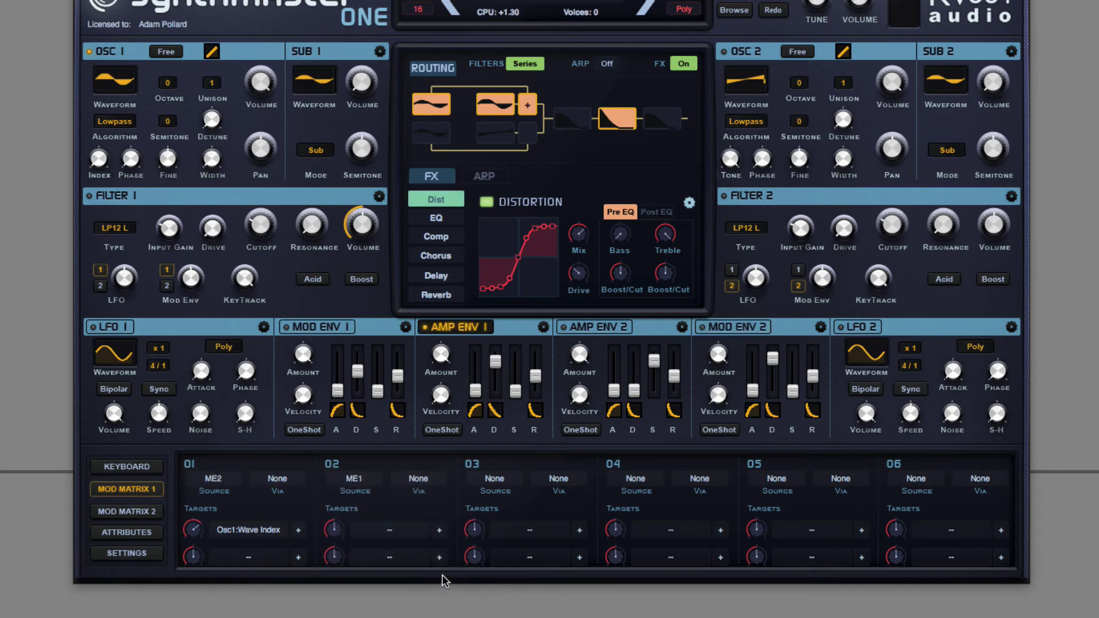
pyautogui.click(421, 538)
pyautogui.moveTo(447, 561)
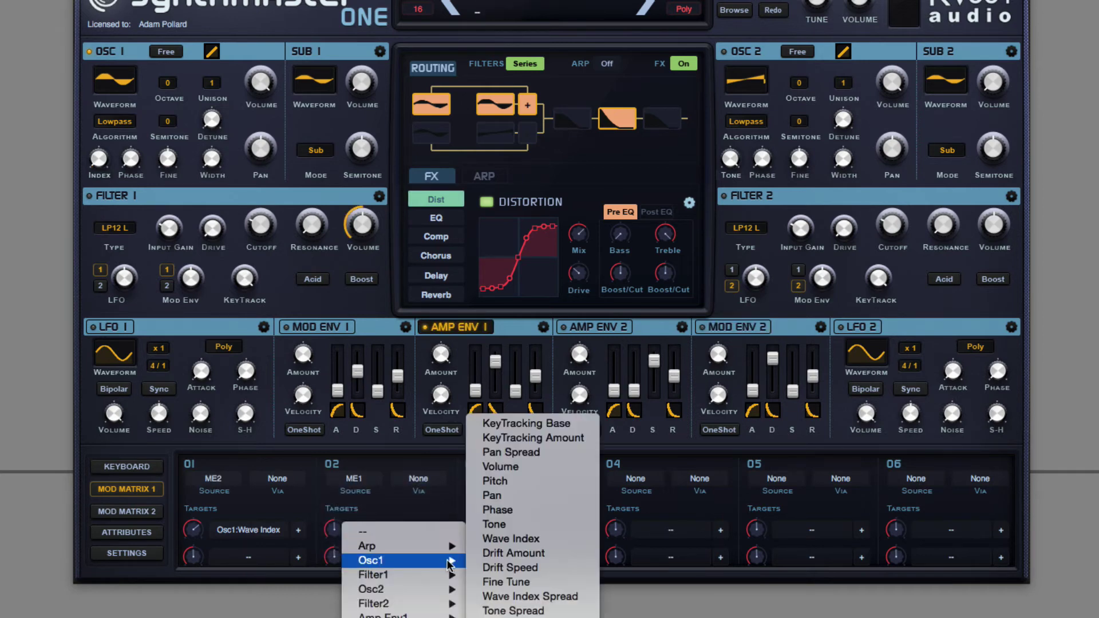
pyautogui.click(494, 481)
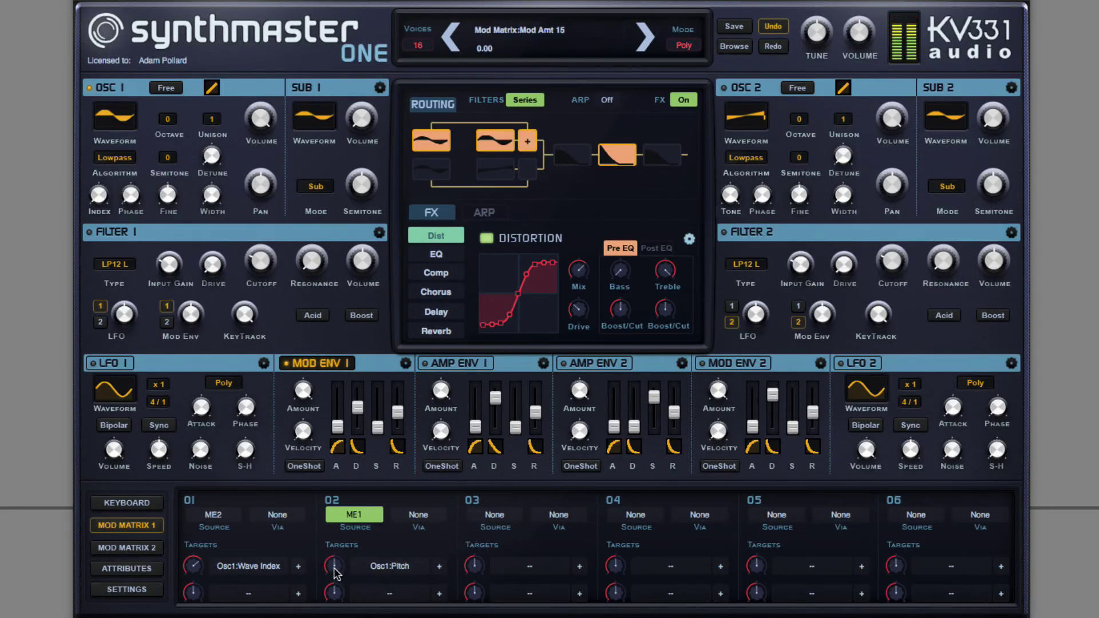
pyautogui.moveTo(334, 567); pyautogui.dragTo(323, 543)
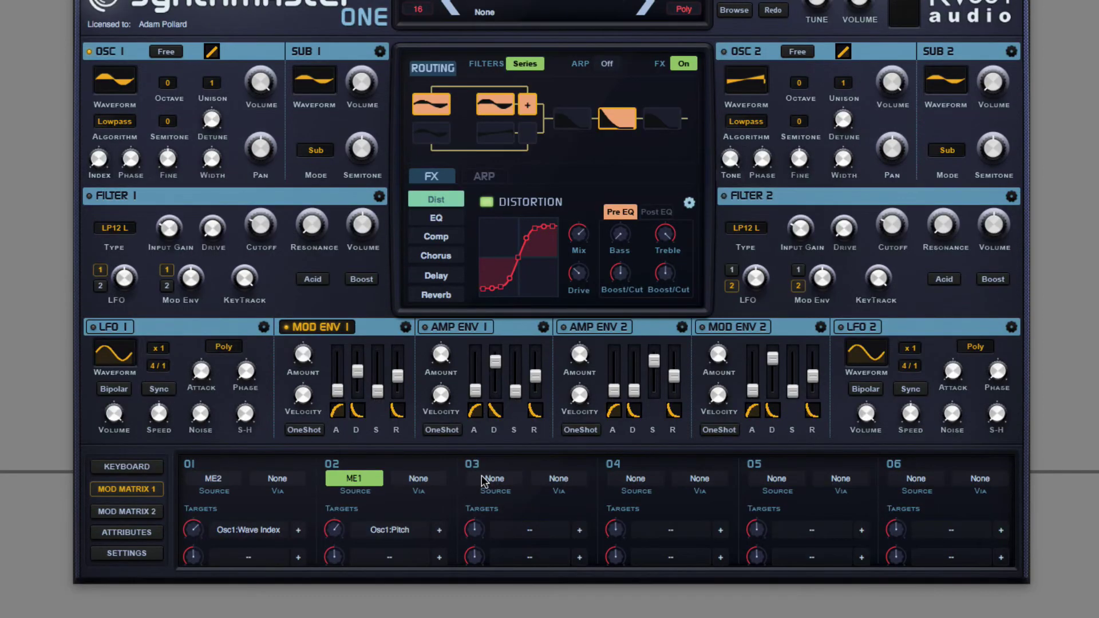
# - Set slot 03's source to Amp Envelope 2 and push Amp Env 2's sliders to maximum
pyautogui.click(483, 479)
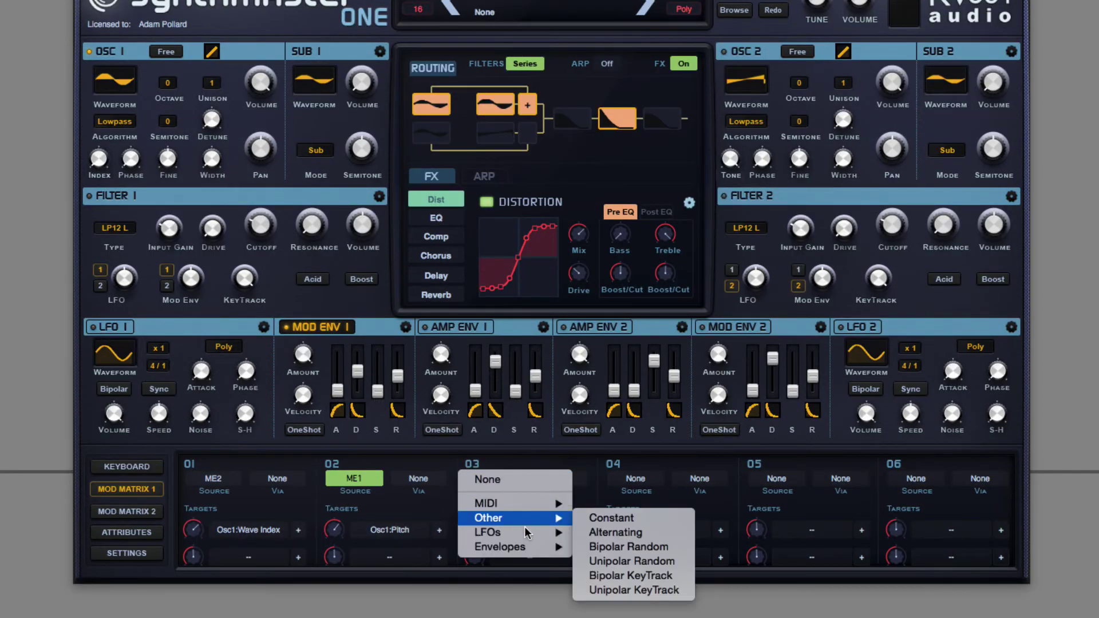
pyautogui.moveTo(532, 547)
pyautogui.click(598, 561)
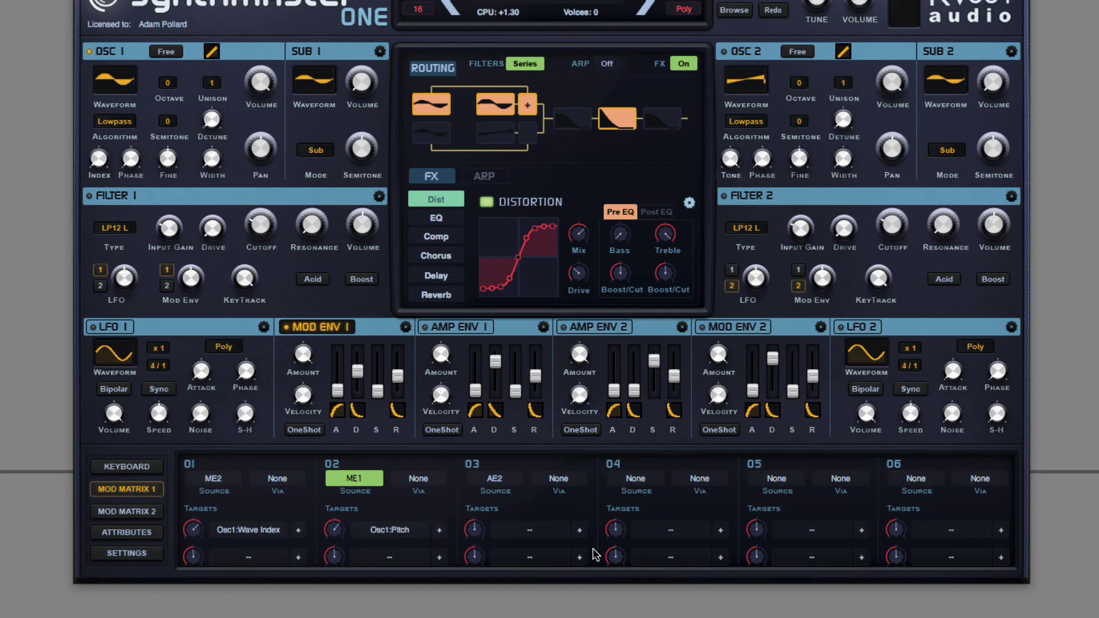
pyautogui.moveTo(616, 395); pyautogui.dragTo(678, 346)
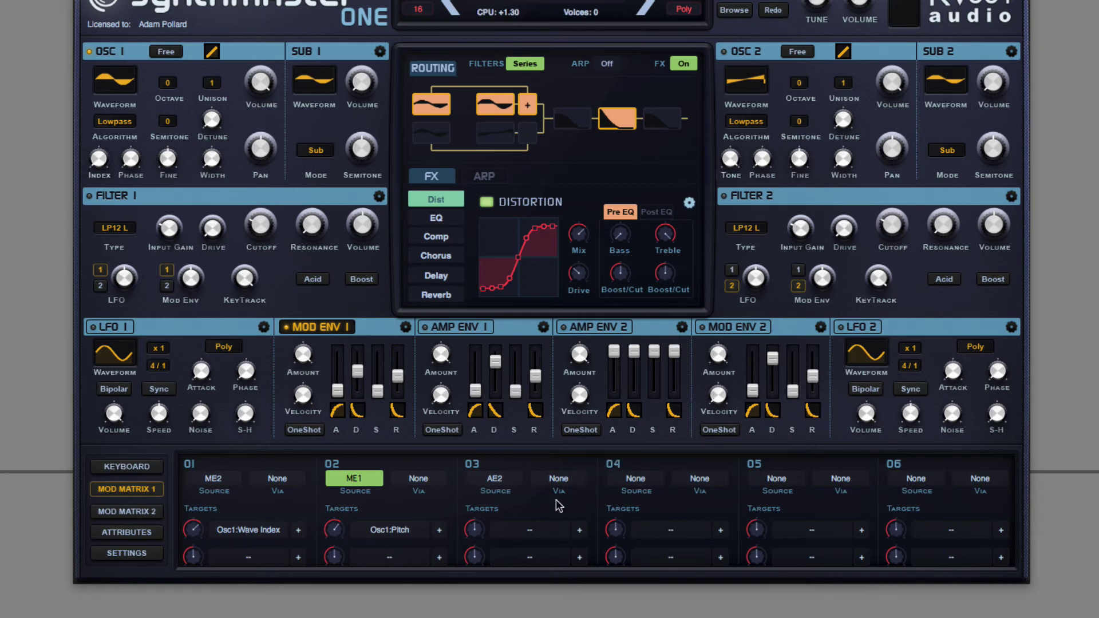
# - Target Osc1 Pitch from slot 03 with a negative amount near -22
pyautogui.click(540, 524)
pyautogui.moveTo(545, 558)
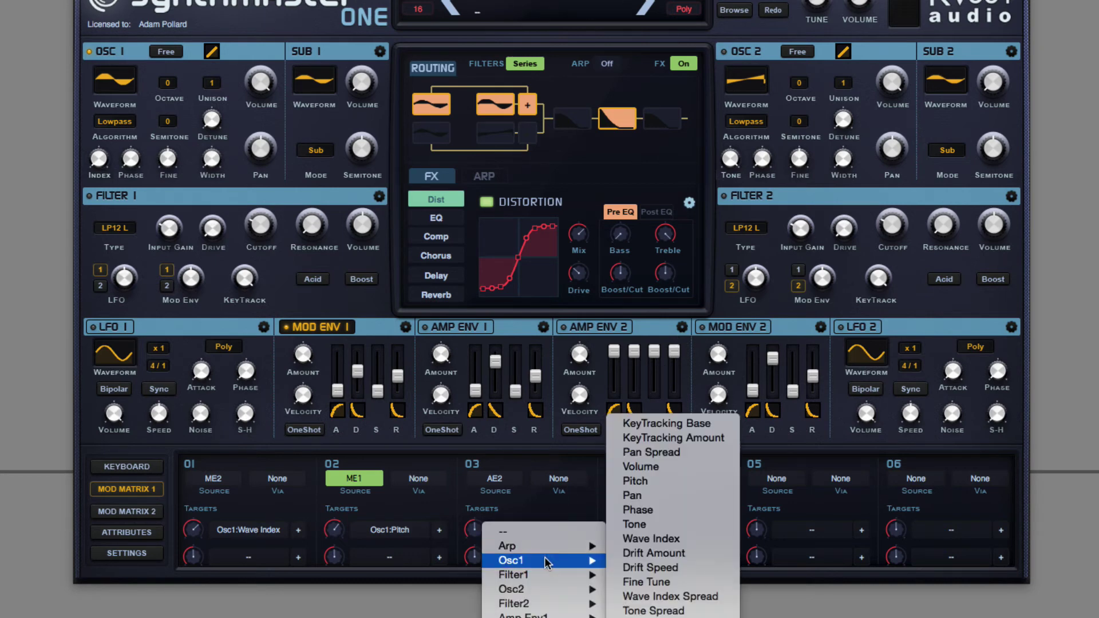
pyautogui.click(662, 484)
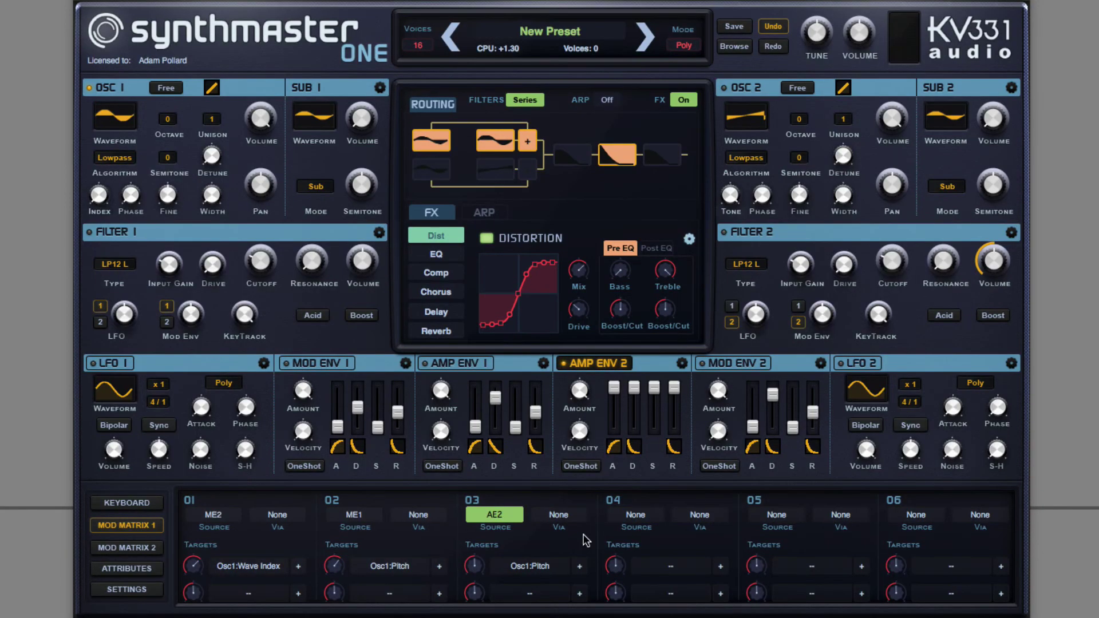
pyautogui.moveTo(480, 564)
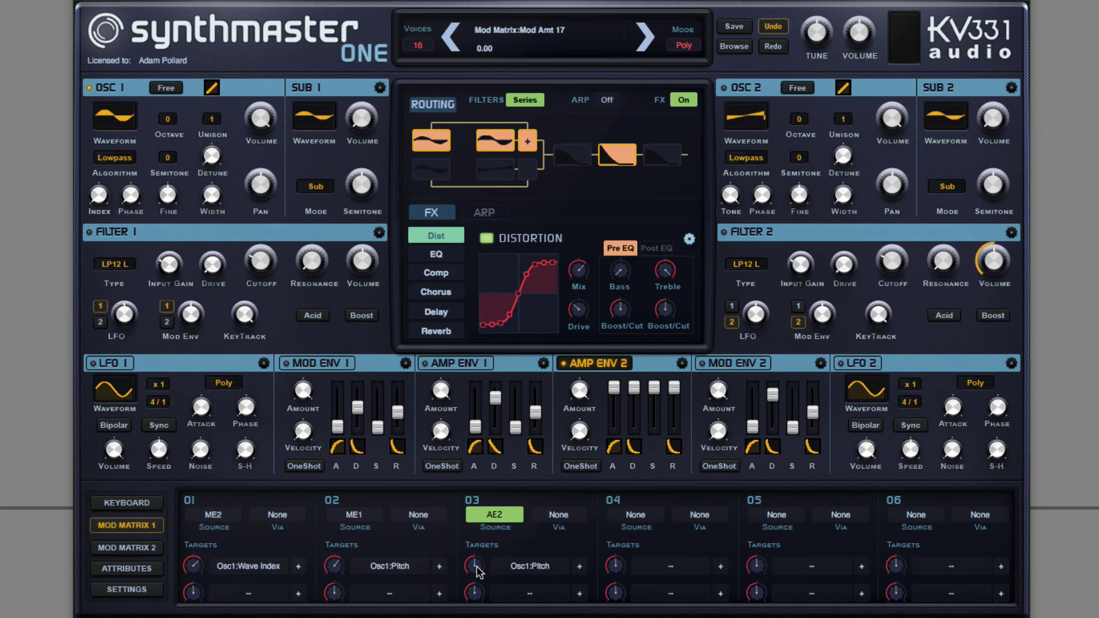
pyautogui.moveTo(477, 567); pyautogui.dragTo(472, 576)
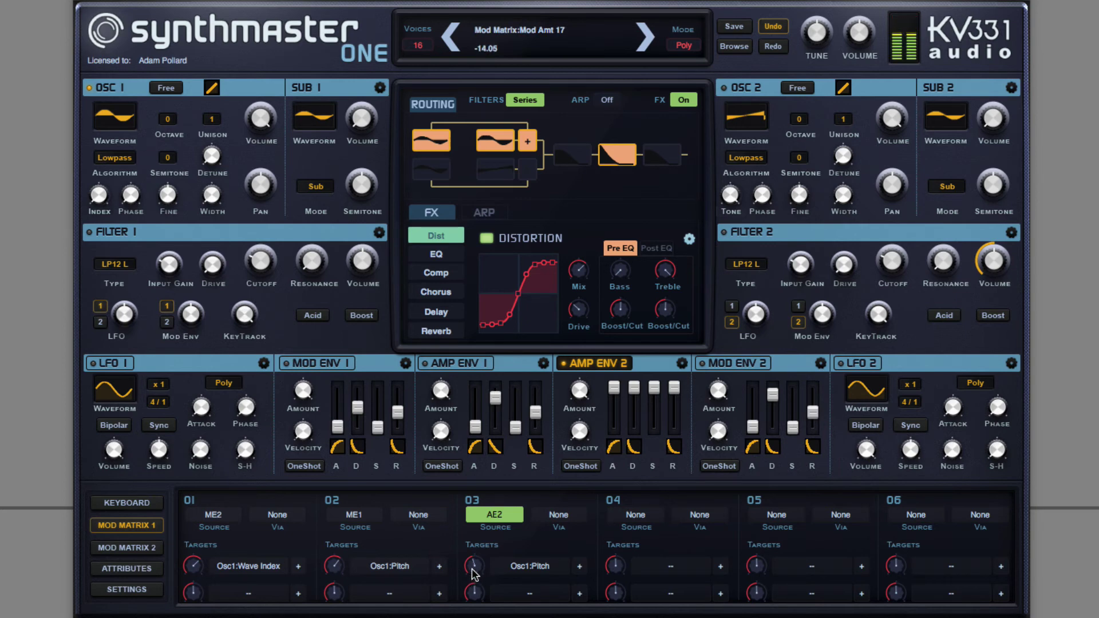
pyautogui.moveTo(471, 569); pyautogui.dragTo(460, 595)
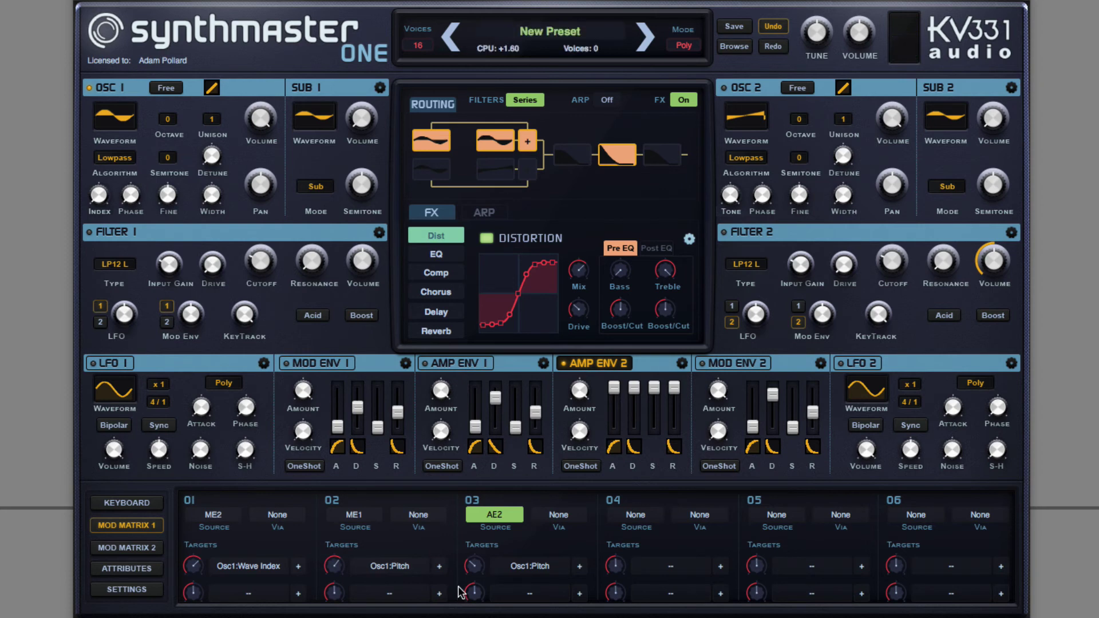
pyautogui.moveTo(460, 572)
pyautogui.mouseDown()
pyautogui.moveTo(461, 549)
pyautogui.moveTo(476, 561)
pyautogui.mouseUp()
pyautogui.click(473, 571)
# - Switch Mod Env 1, Amp Env 1, Amp Env 2 and Mod Env 2 to OneShot mode
pyautogui.click(319, 466)
pyautogui.click(436, 466)
pyautogui.click(578, 468)
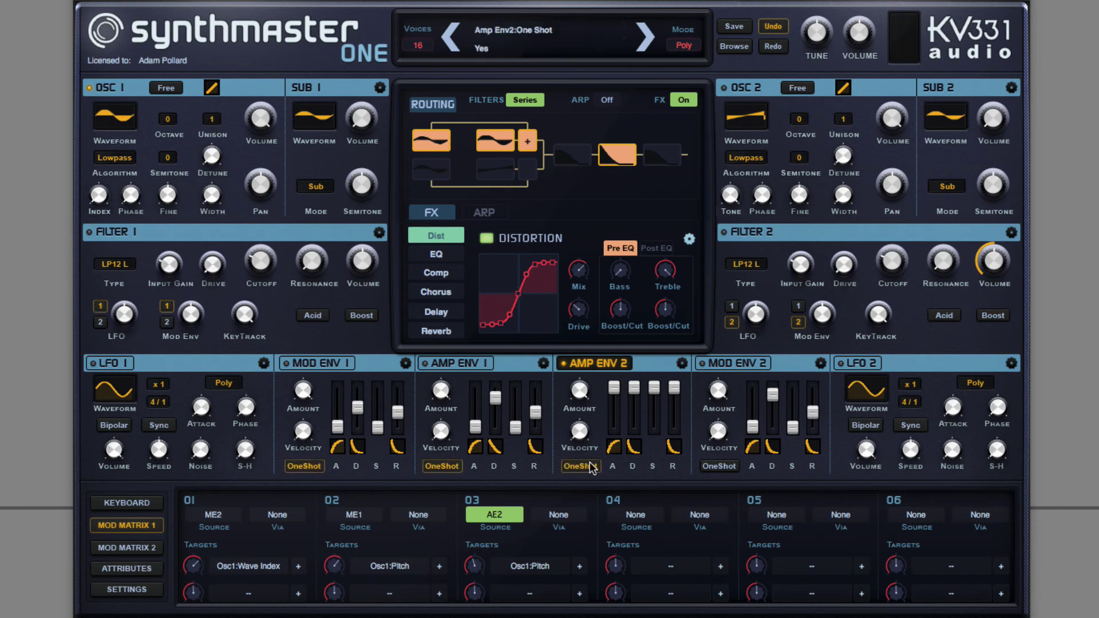
pyautogui.click(713, 467)
pyautogui.moveTo(472, 566)
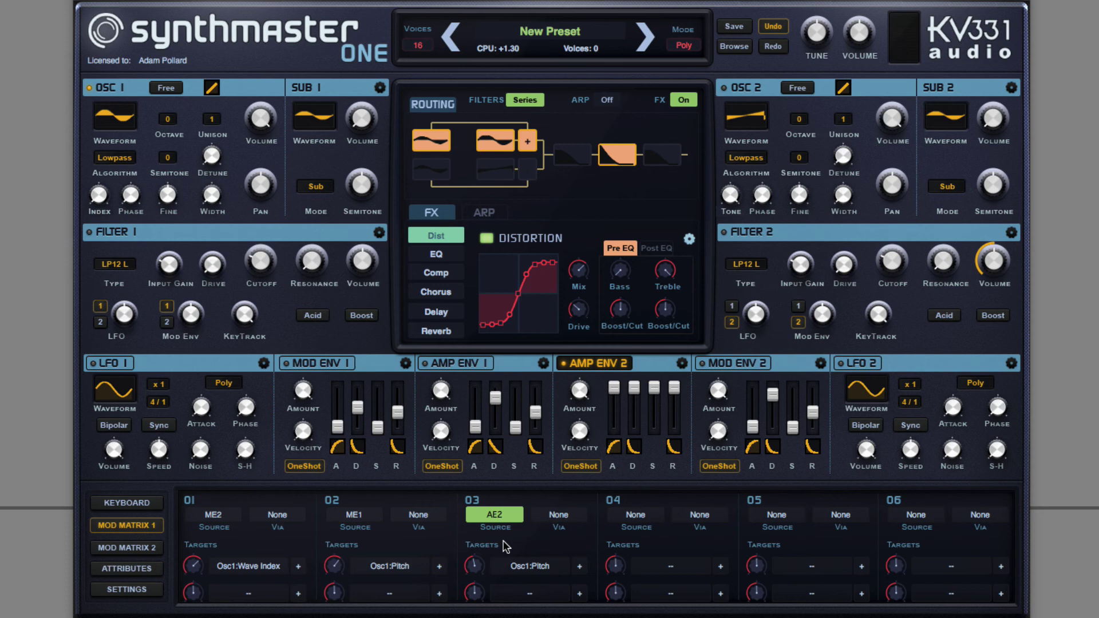
# - Enable Reverb in the FX panel, lower its Mix to about 10, and adjust Mod Amt
pyautogui.click(460, 332)
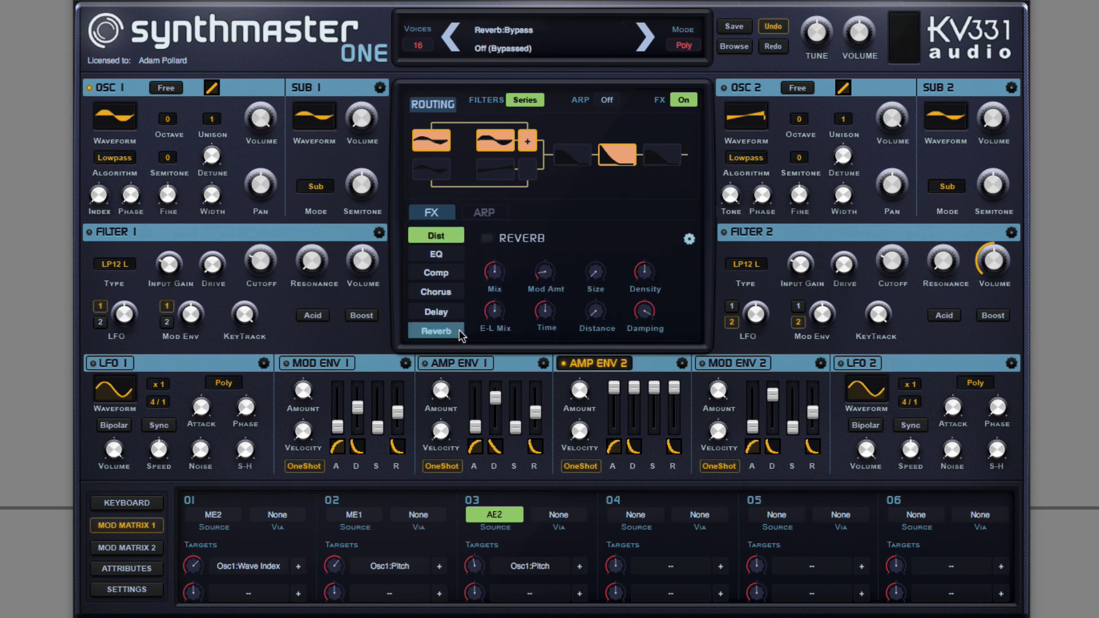
pyautogui.click(485, 241)
pyautogui.moveTo(492, 270); pyautogui.dragTo(474, 336)
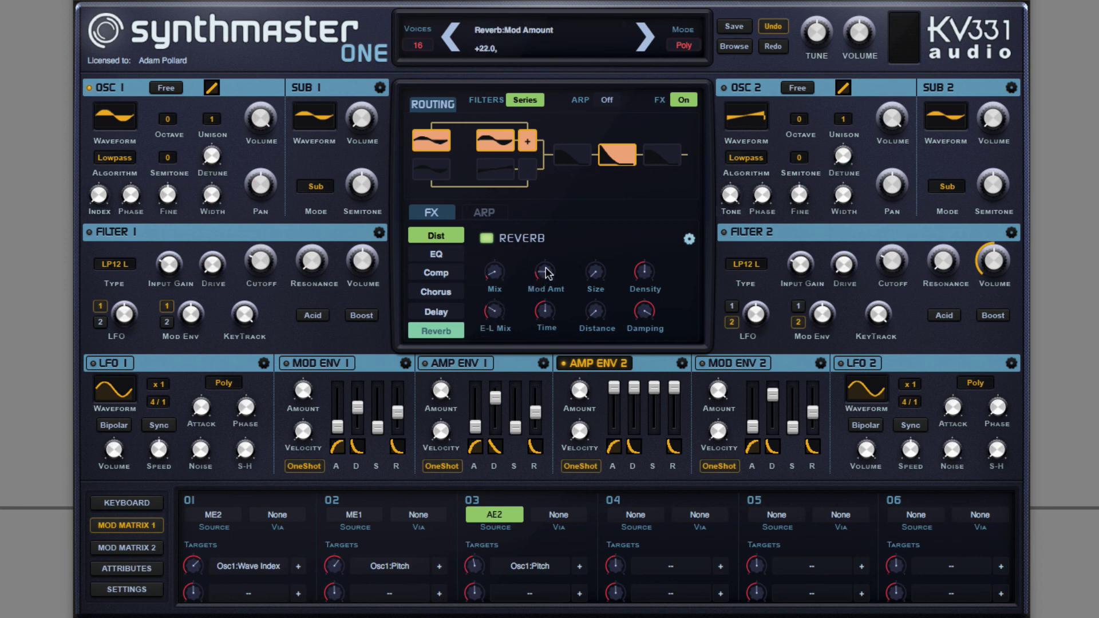
pyautogui.moveTo(549, 266); pyautogui.dragTo(558, 220)
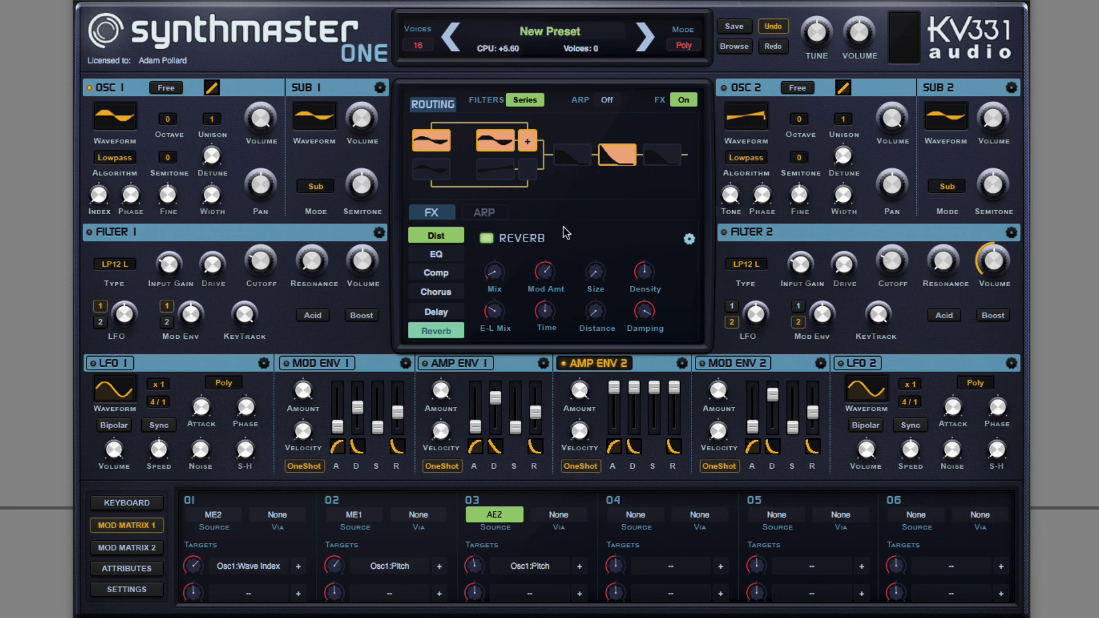